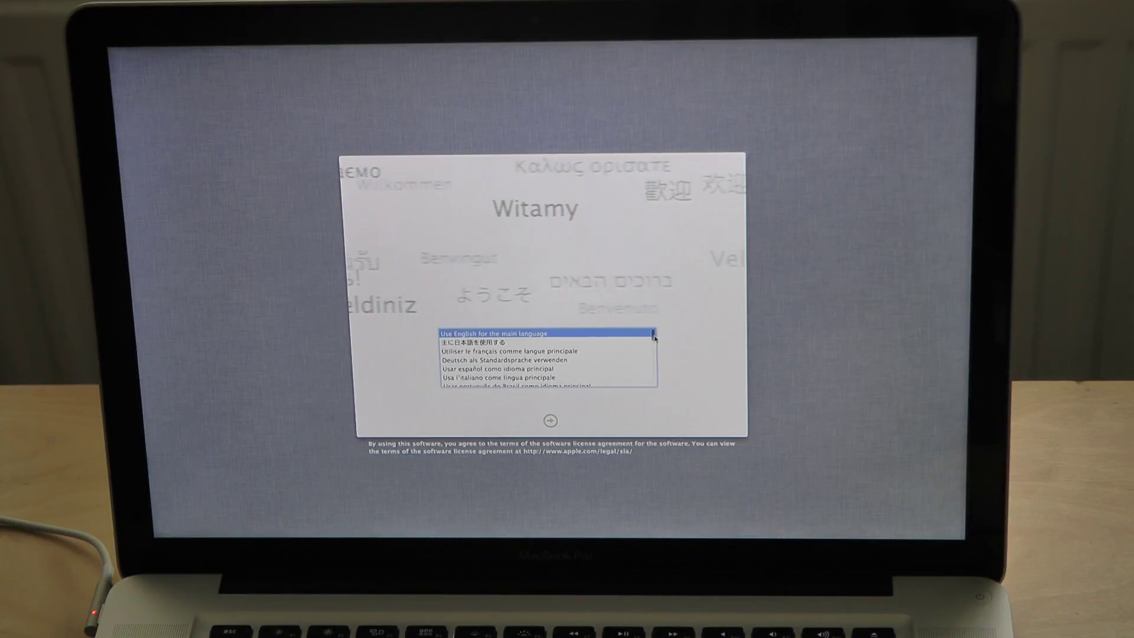
pyautogui.moveTo(654, 337); pyautogui.dragTo(654, 349)
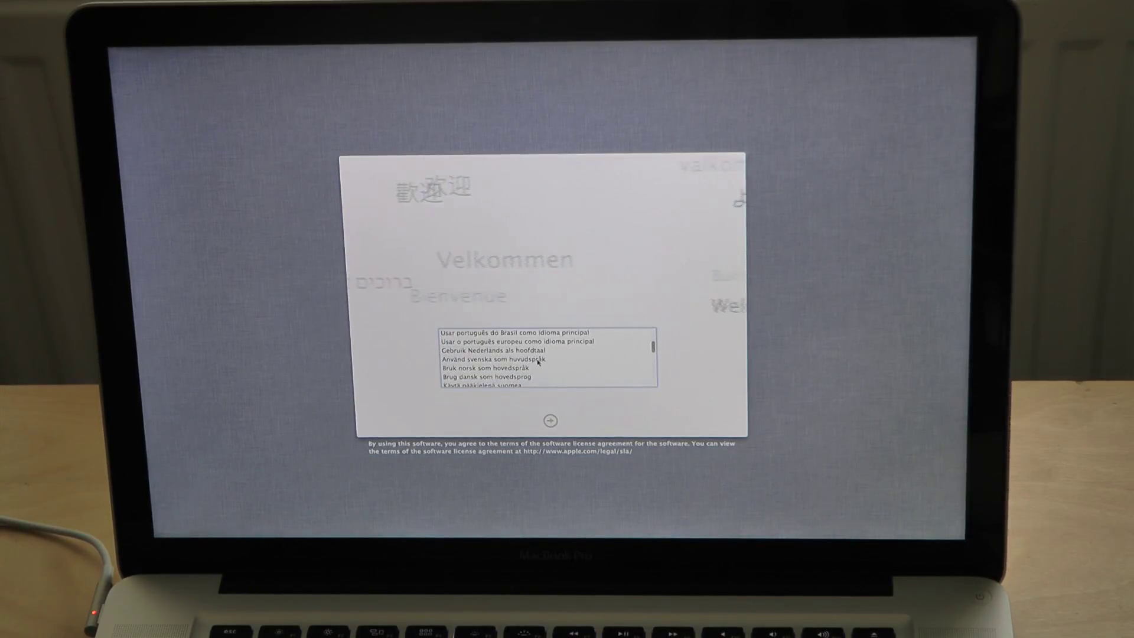
# Choose 'Använd svenska som huvudspråk' and continue to the Sverige region page.
pyautogui.click(537, 360)
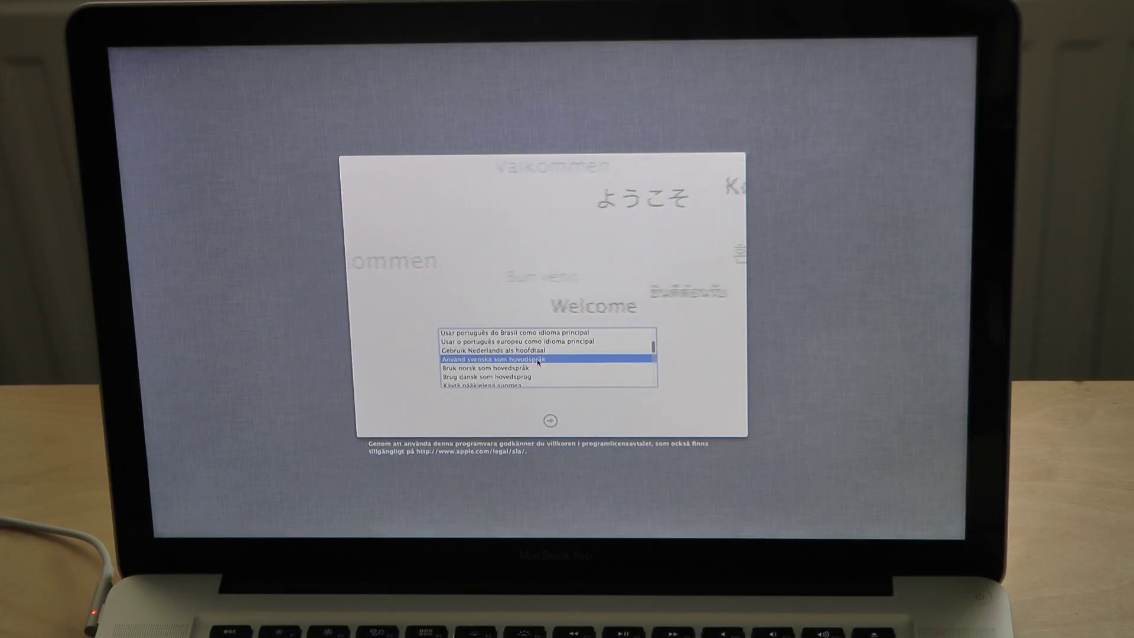
pyautogui.click(550, 422)
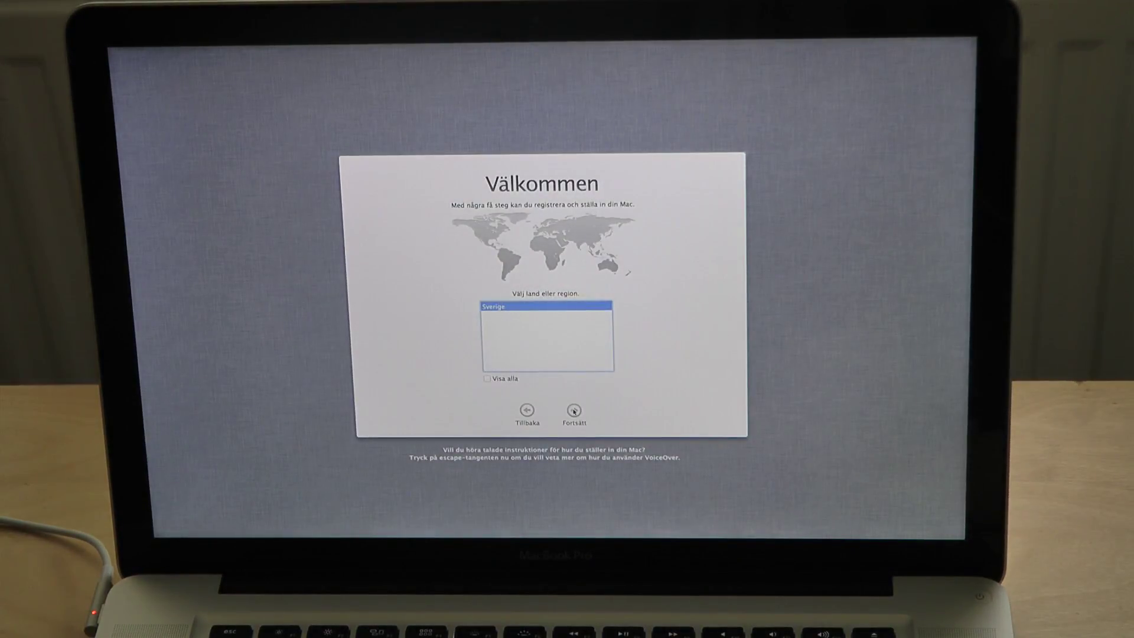
# Confirm Sverige as the country and choose the Svensk – Pro keyboard layout.
pyautogui.click(574, 412)
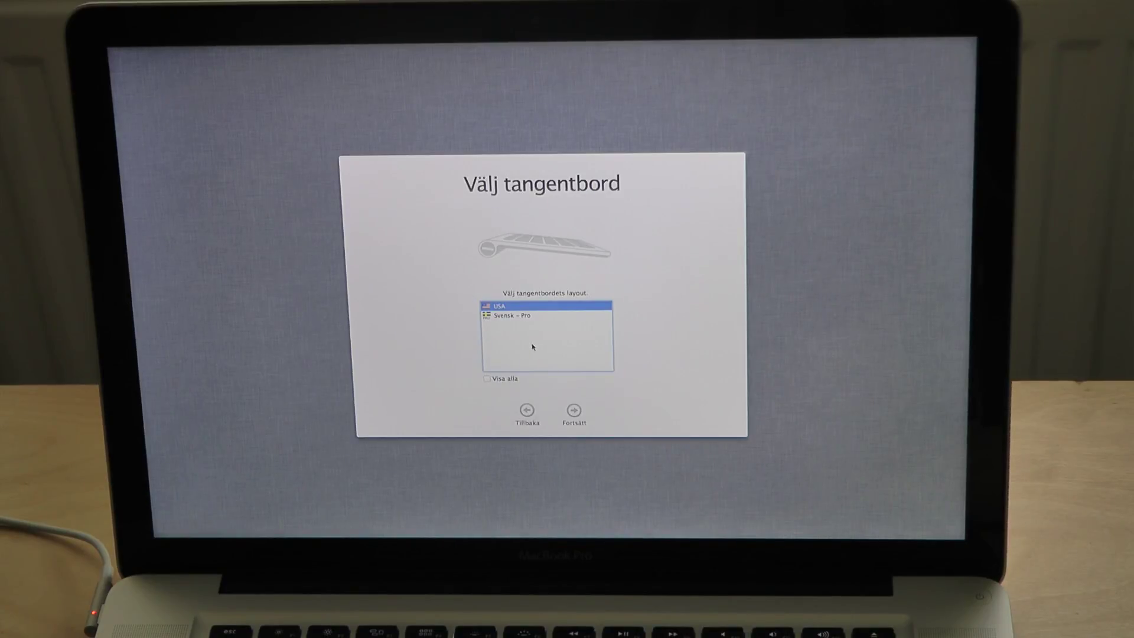
pyautogui.click(521, 316)
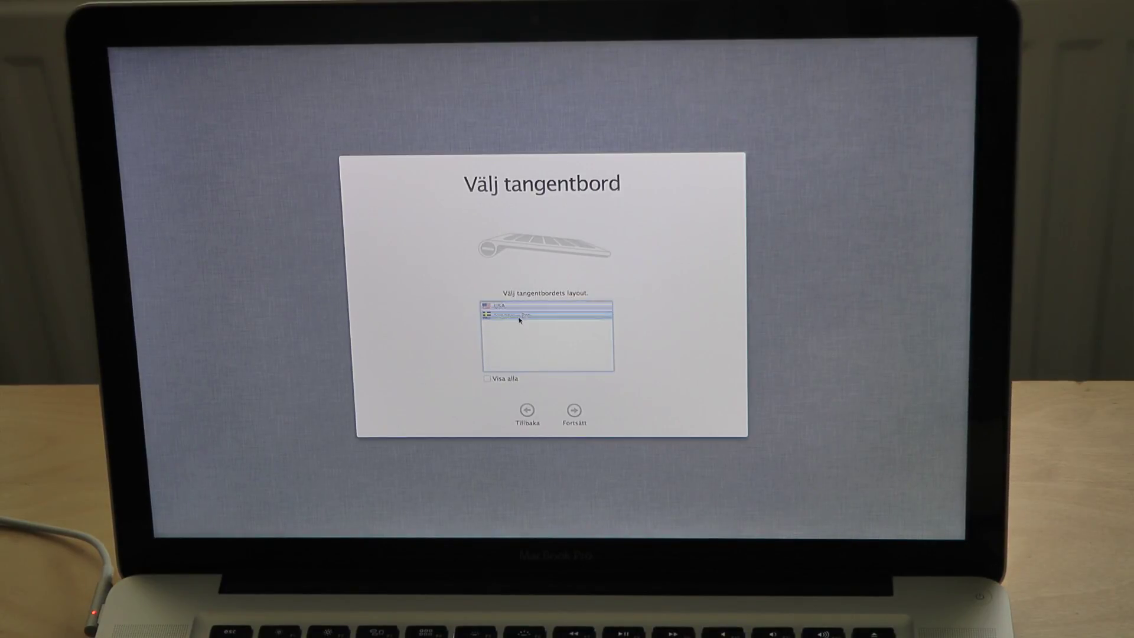
pyautogui.click(575, 414)
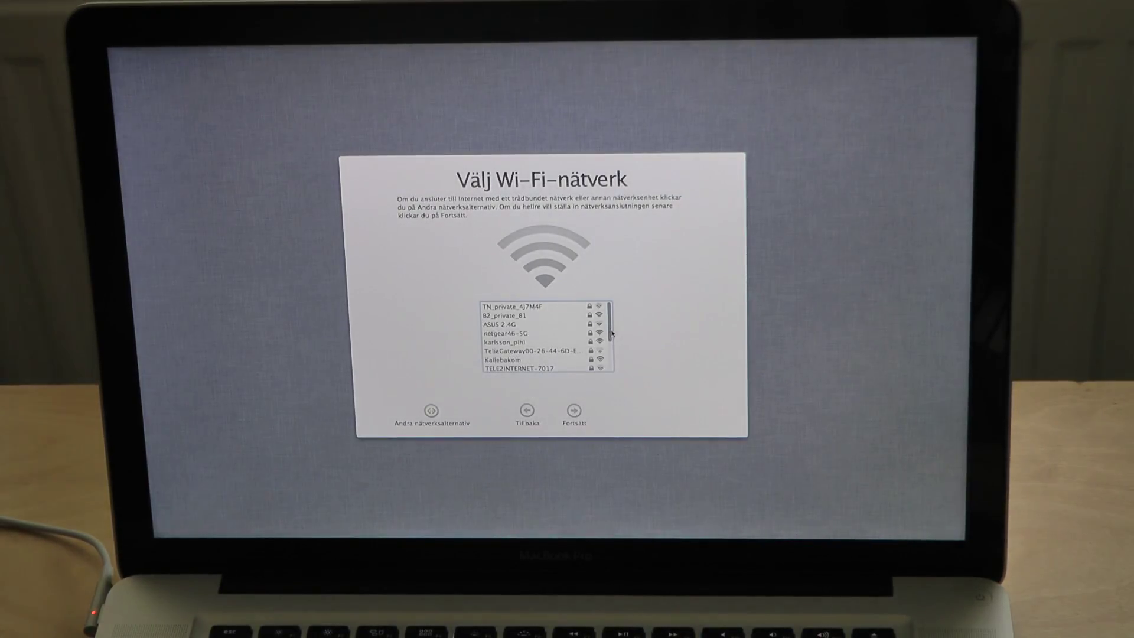
pyautogui.scroll(-2, 612, 333)
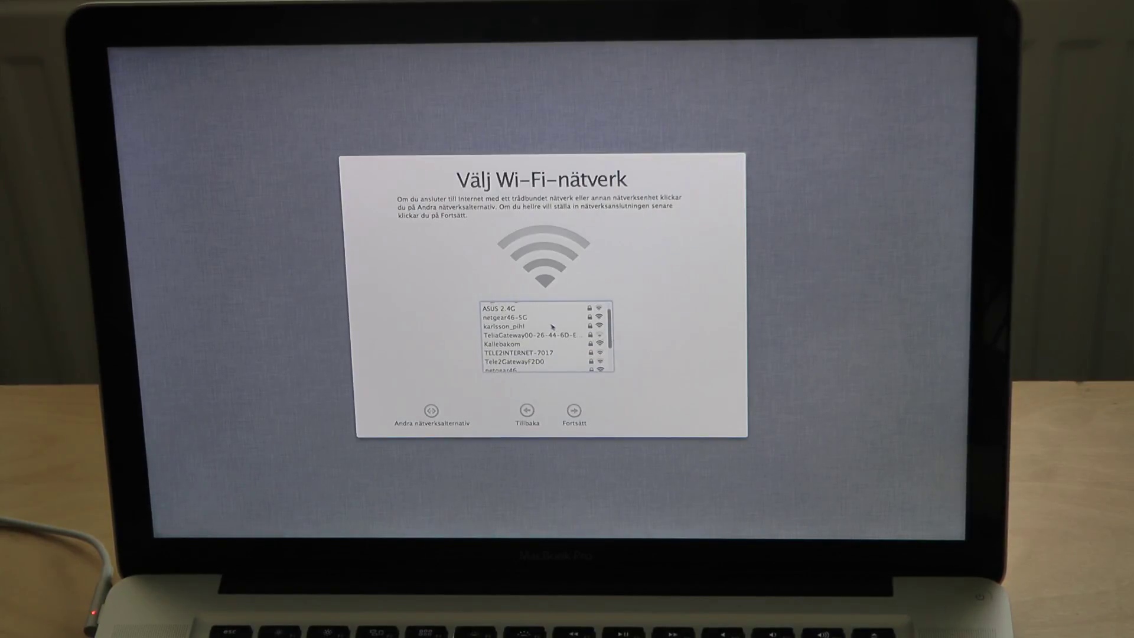
# Join the netgear46-5G Wi-Fi network with its password and continue.
pyautogui.click(526, 317)
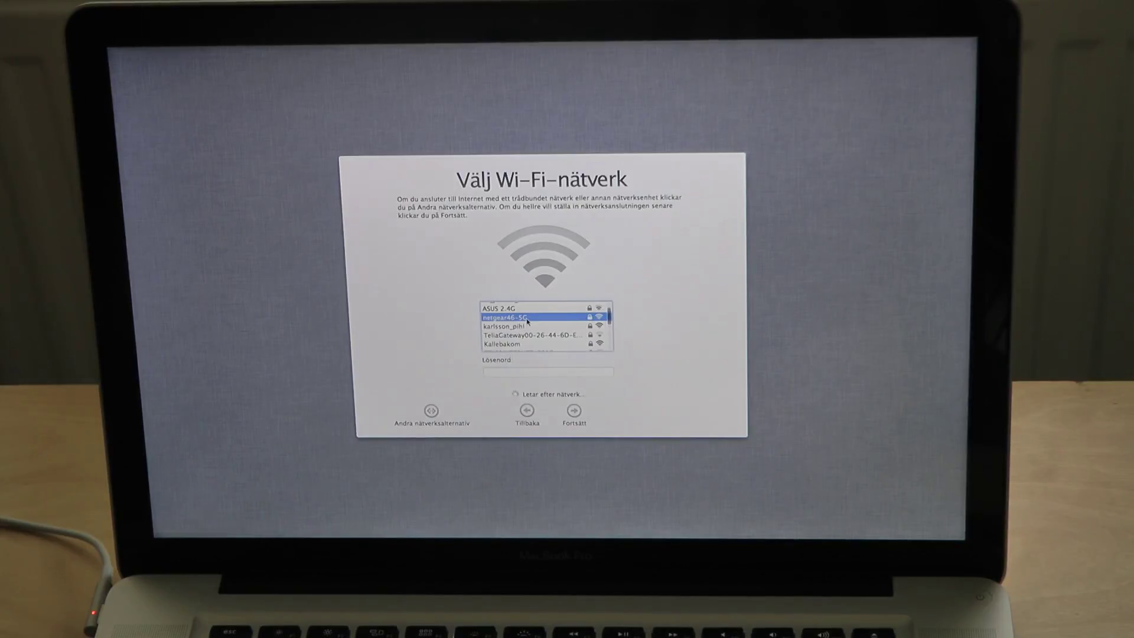
pyautogui.click(526, 373)
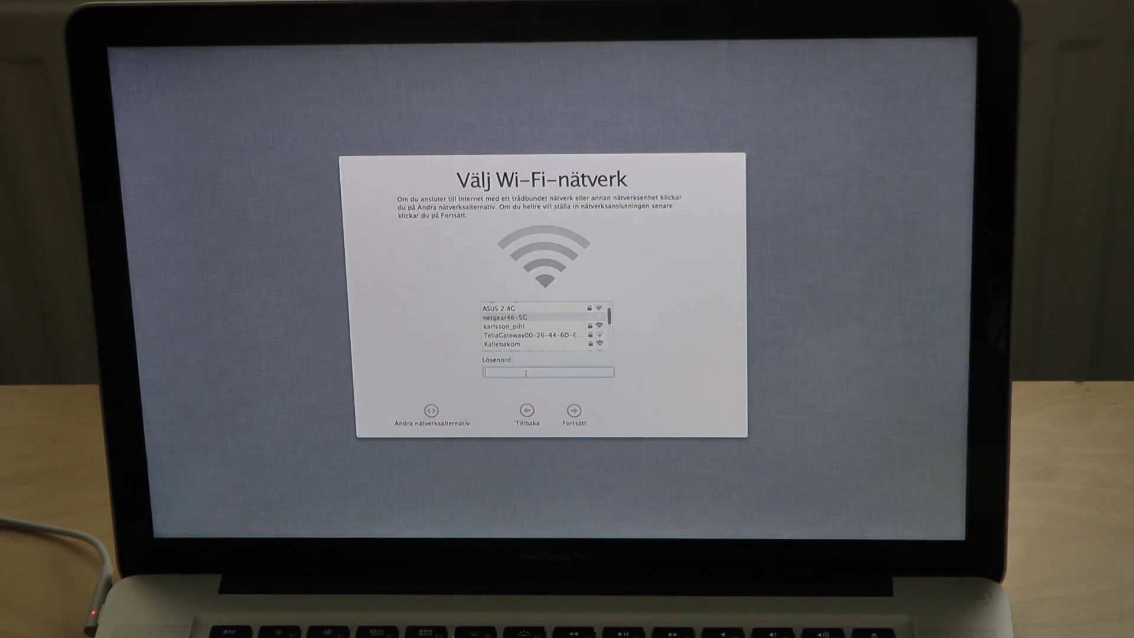
pyautogui.write('••••')
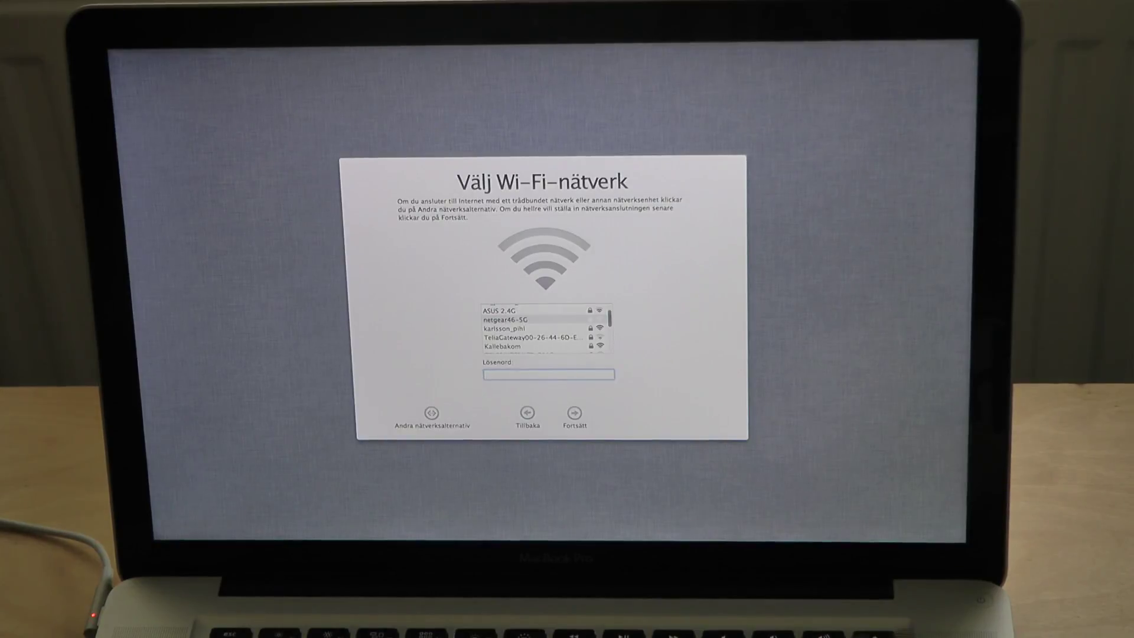
pyautogui.press('Return')
pyautogui.write('•')
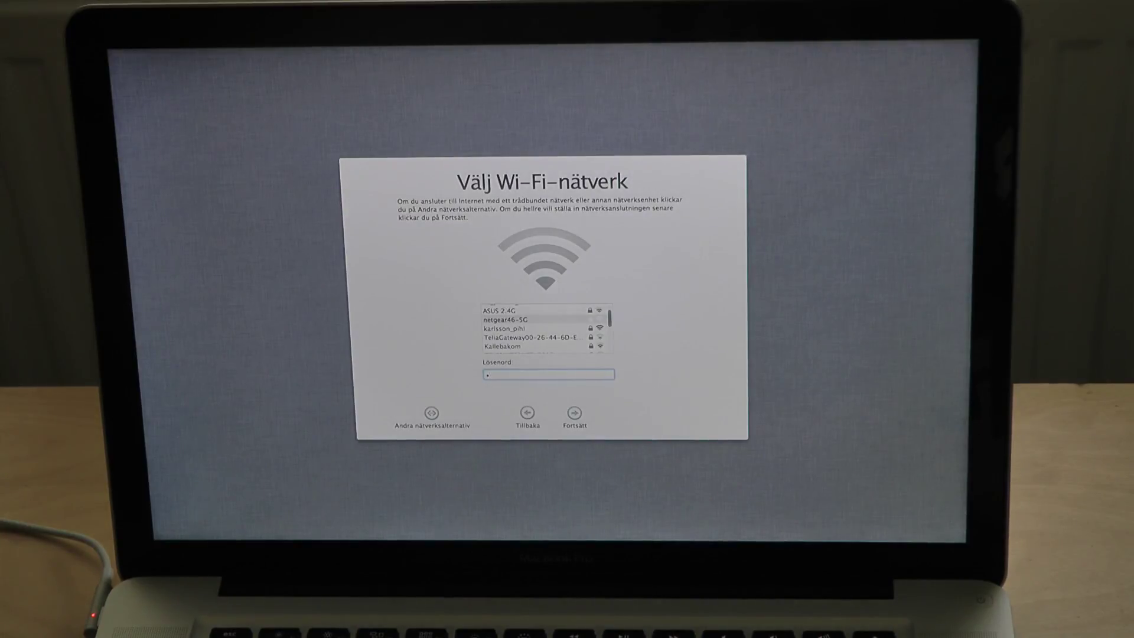
pyautogui.write('••••')
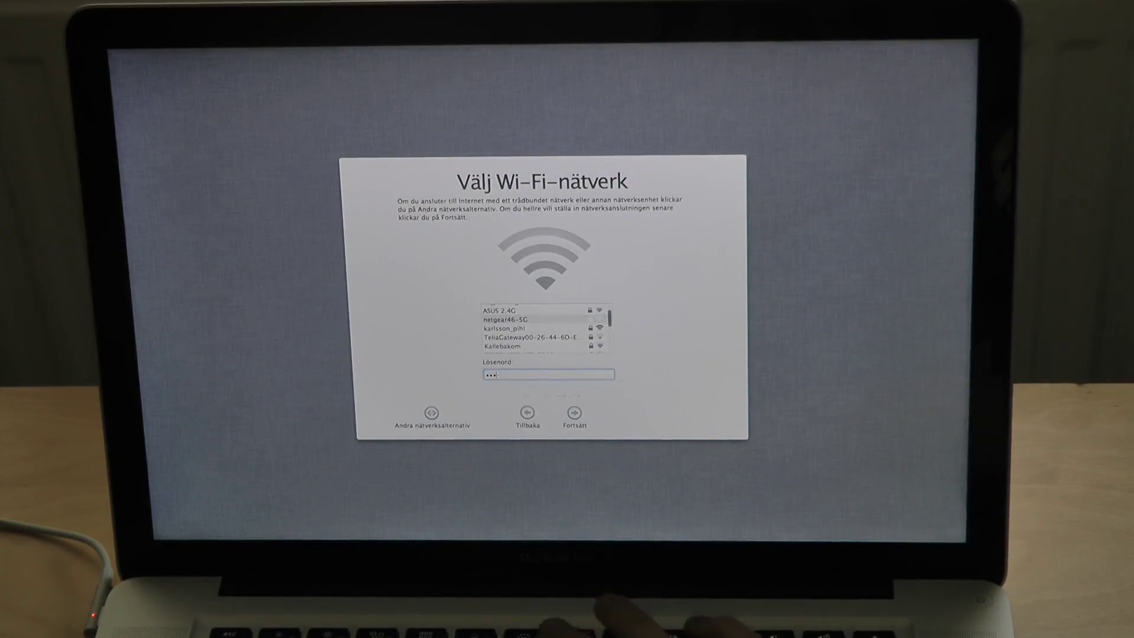
pyautogui.press('Return')
pyautogui.write('••')
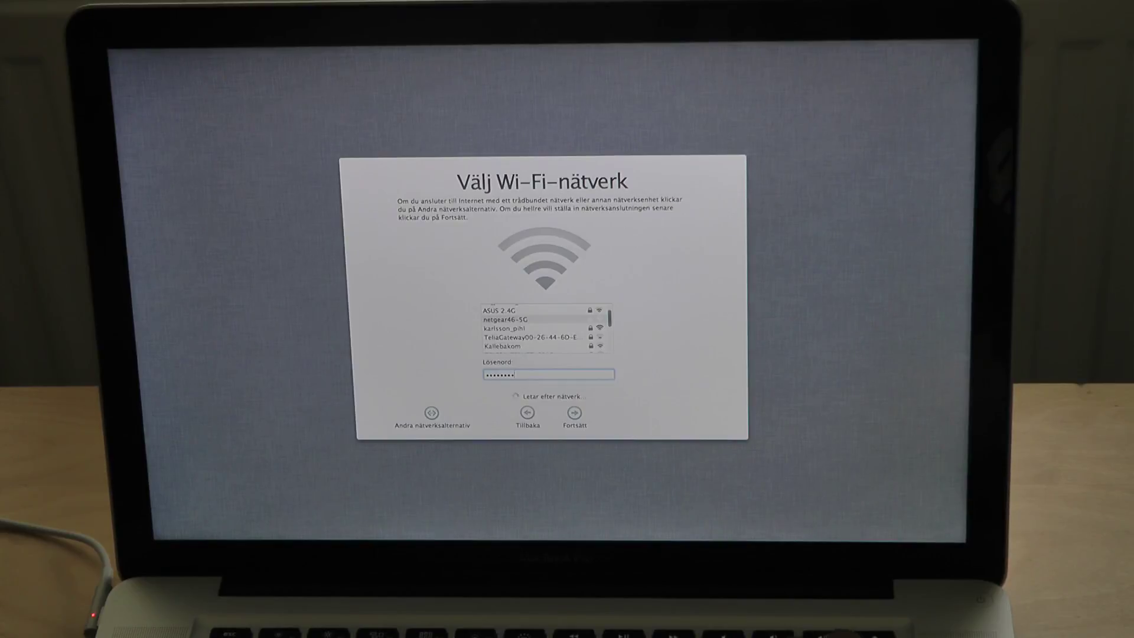
pyautogui.write('•••')
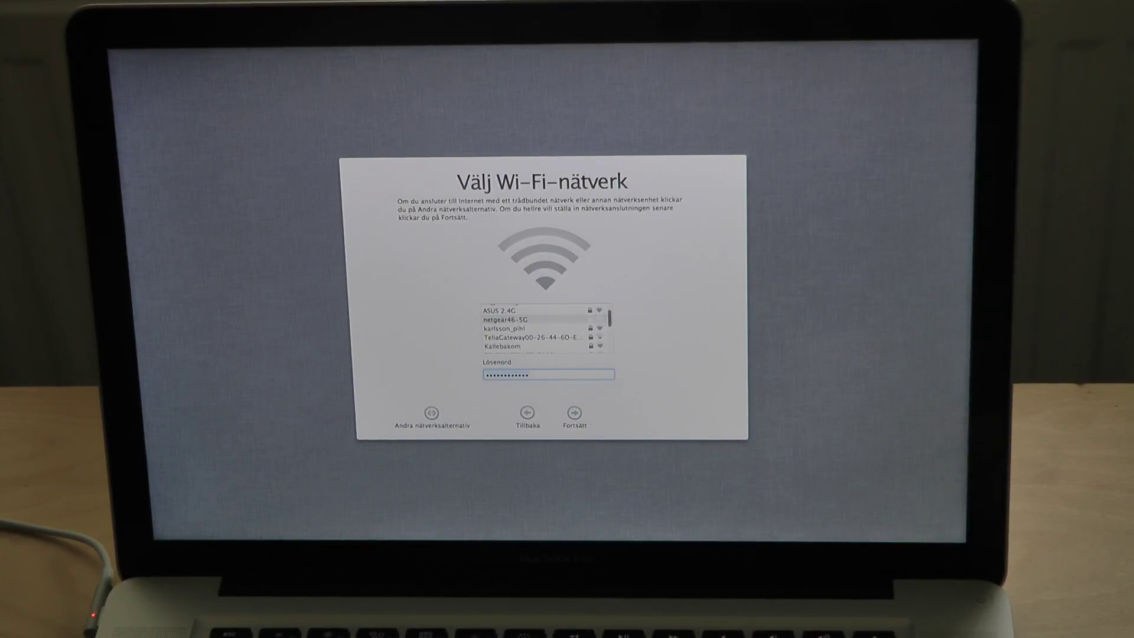
pyautogui.press('Return')
pyautogui.click(575, 413)
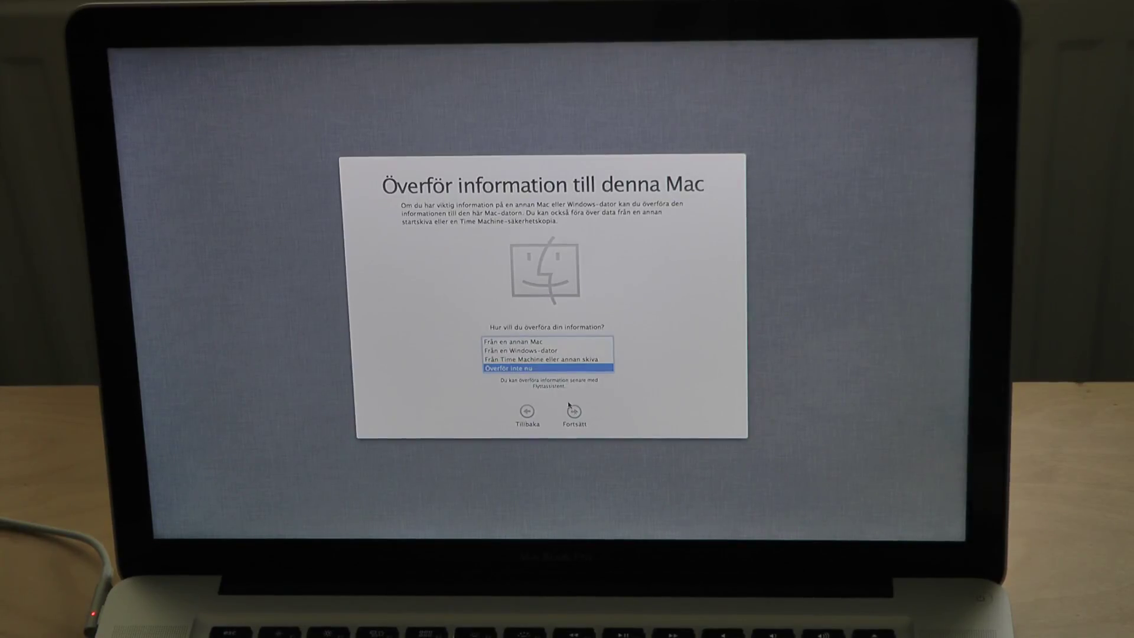
# Keep 'Överför inte nu' selected to skip information transfer.
pyautogui.click(578, 413)
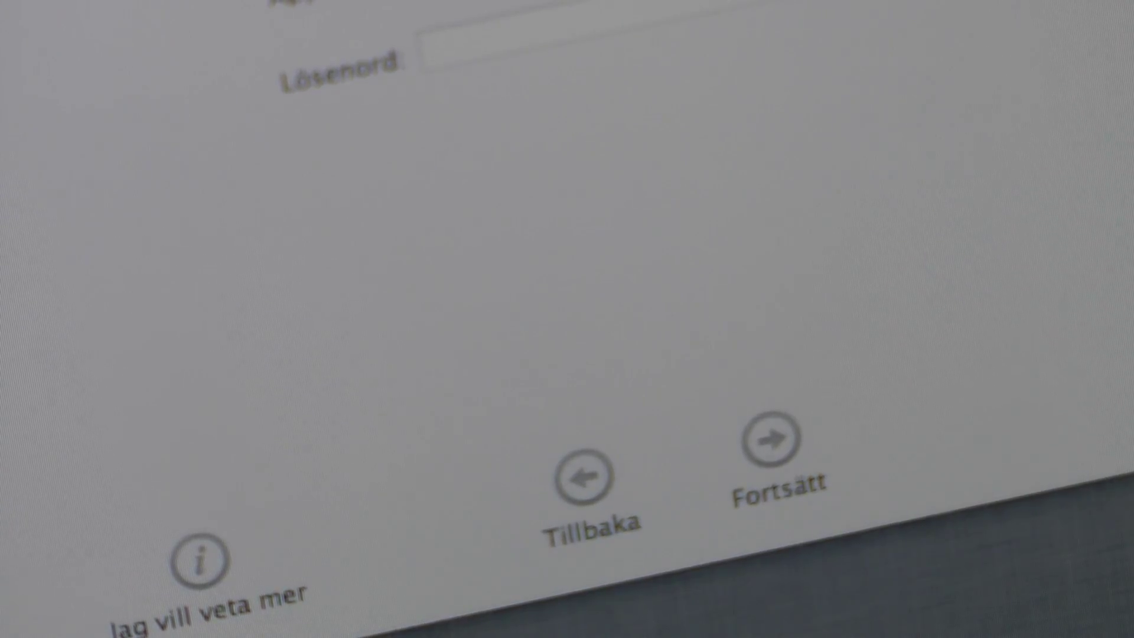
# Enter the Apple ID password in Lösenord and sign in.
pyautogui.press('Tab')
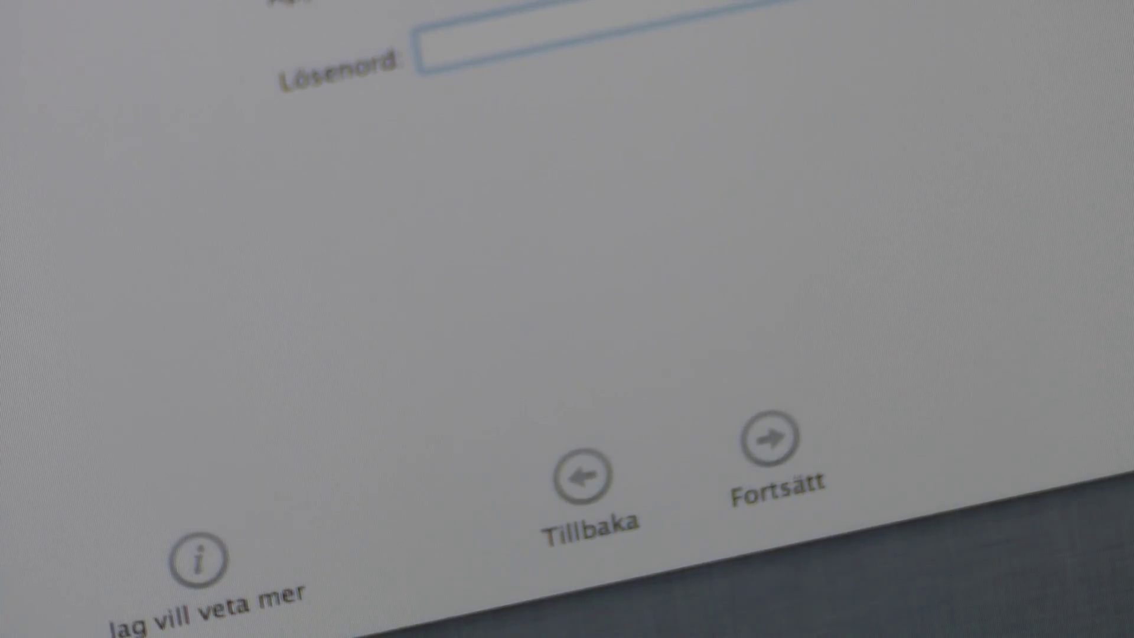
pyautogui.write('*****')
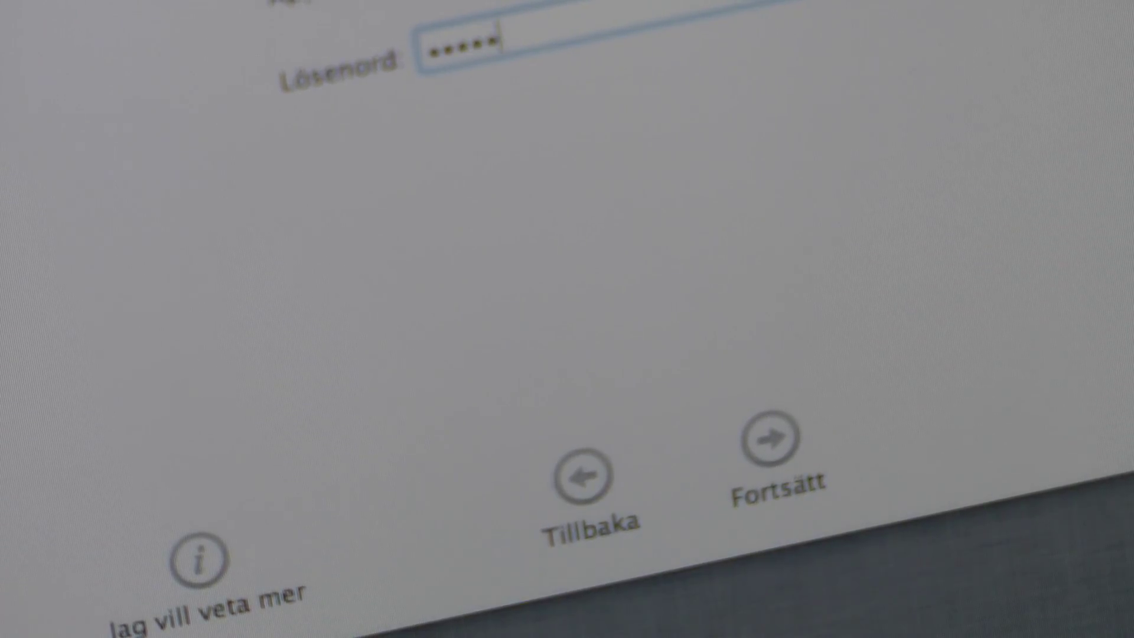
pyautogui.write('*********')
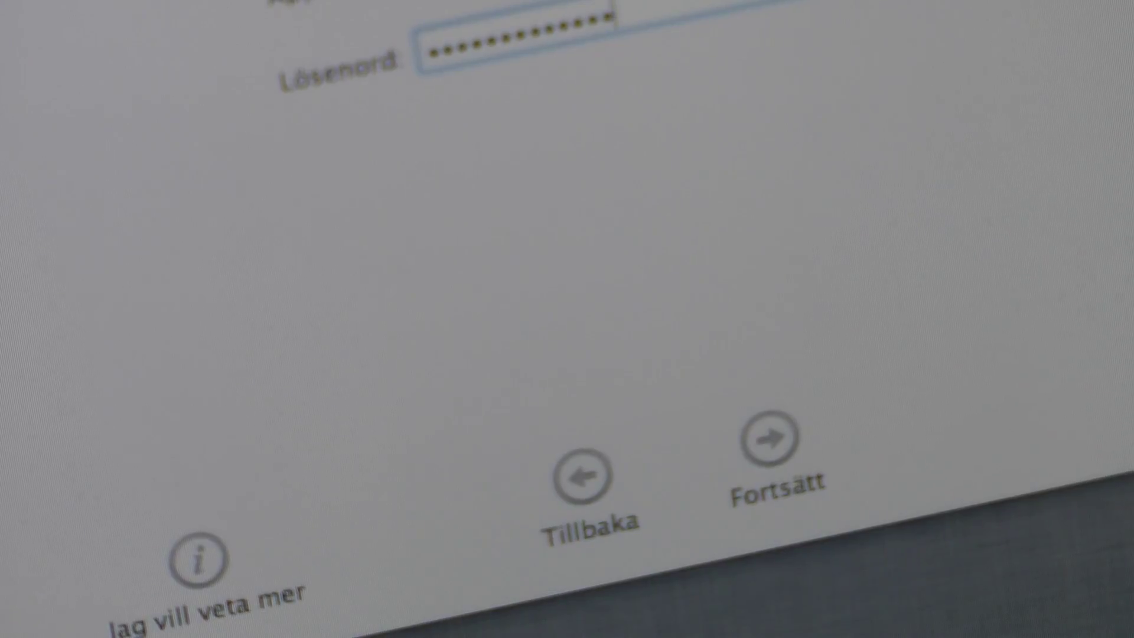
pyautogui.write('***')
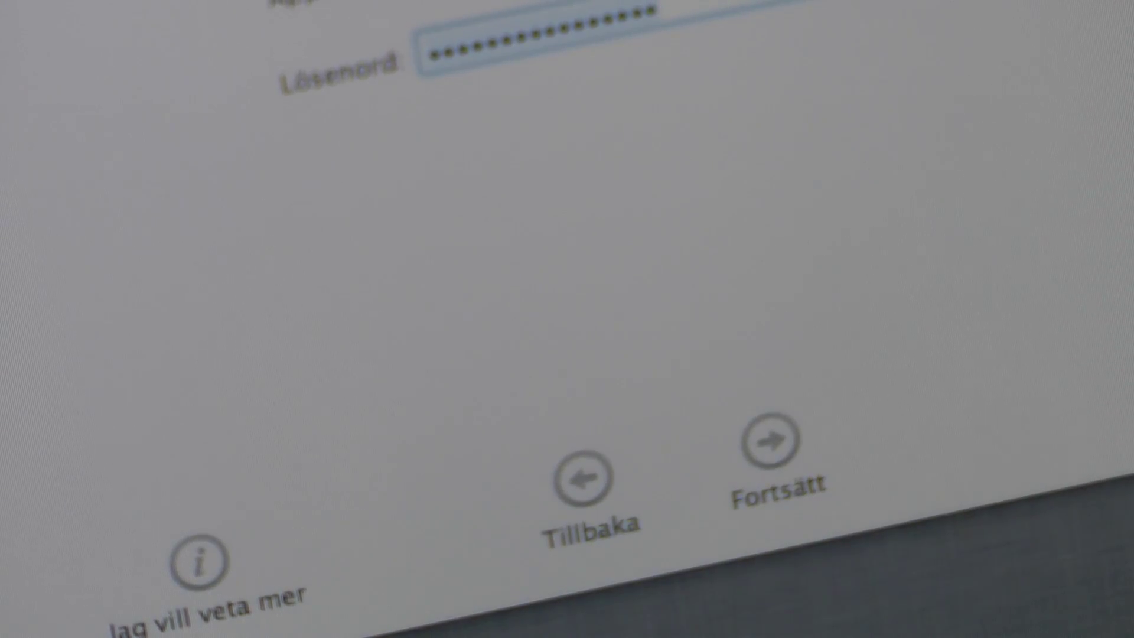
pyautogui.click(770, 453)
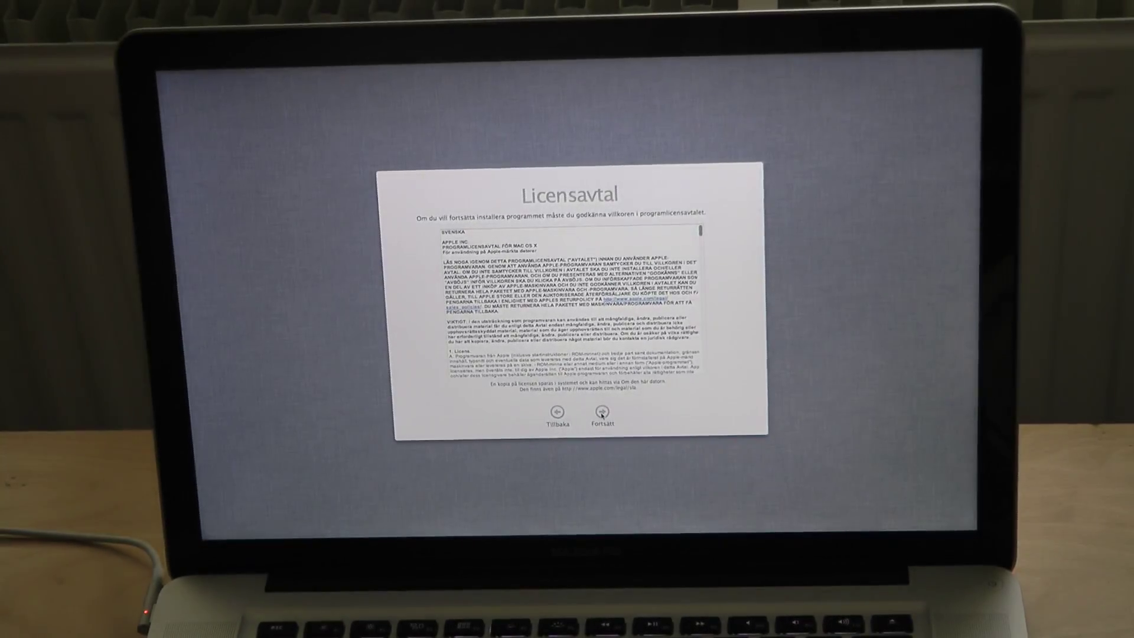
# Accept the macOS software licence agreement with Godkänns.
pyautogui.click(601, 413)
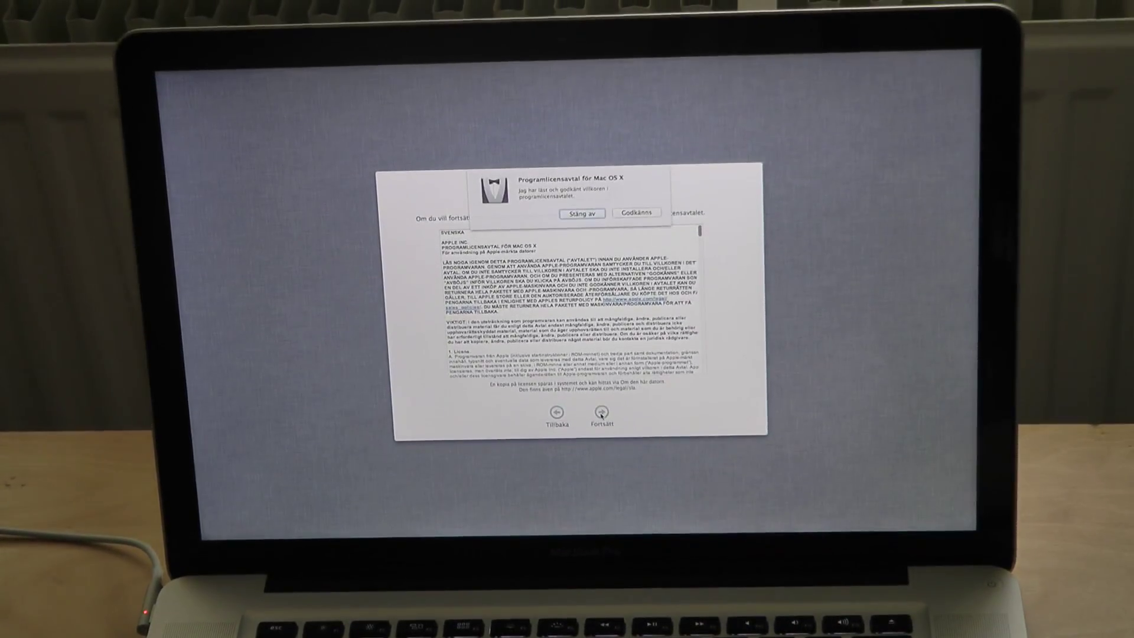
pyautogui.click(634, 213)
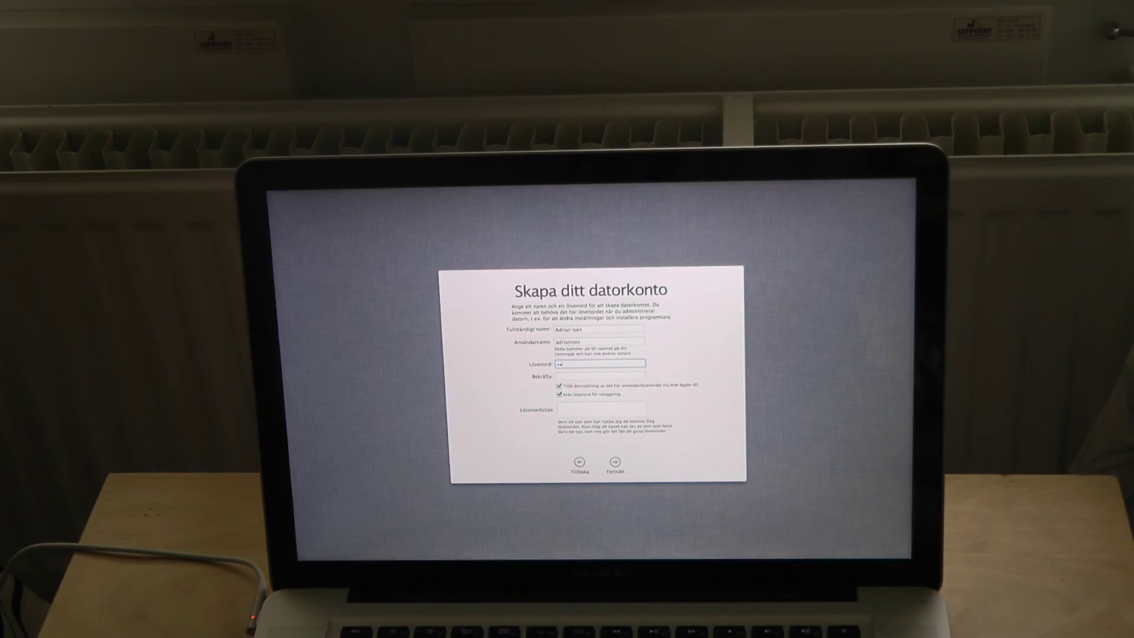
pyautogui.write('*******')
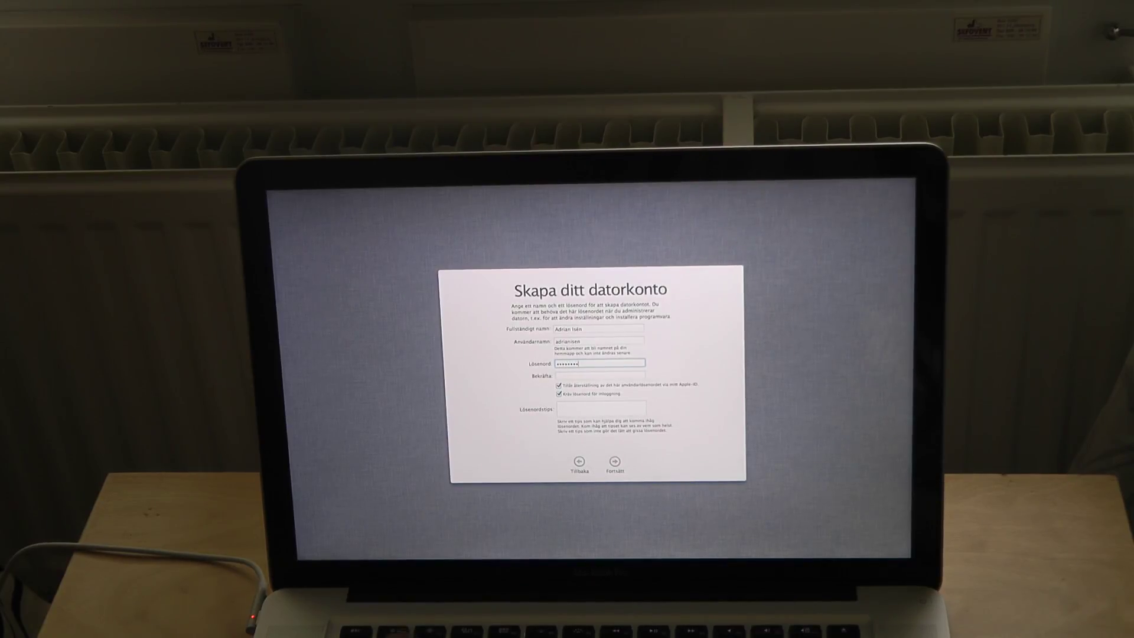
# Enter the account password in Lösenord and retype it in Bekräfta.
pyautogui.press('Tab')
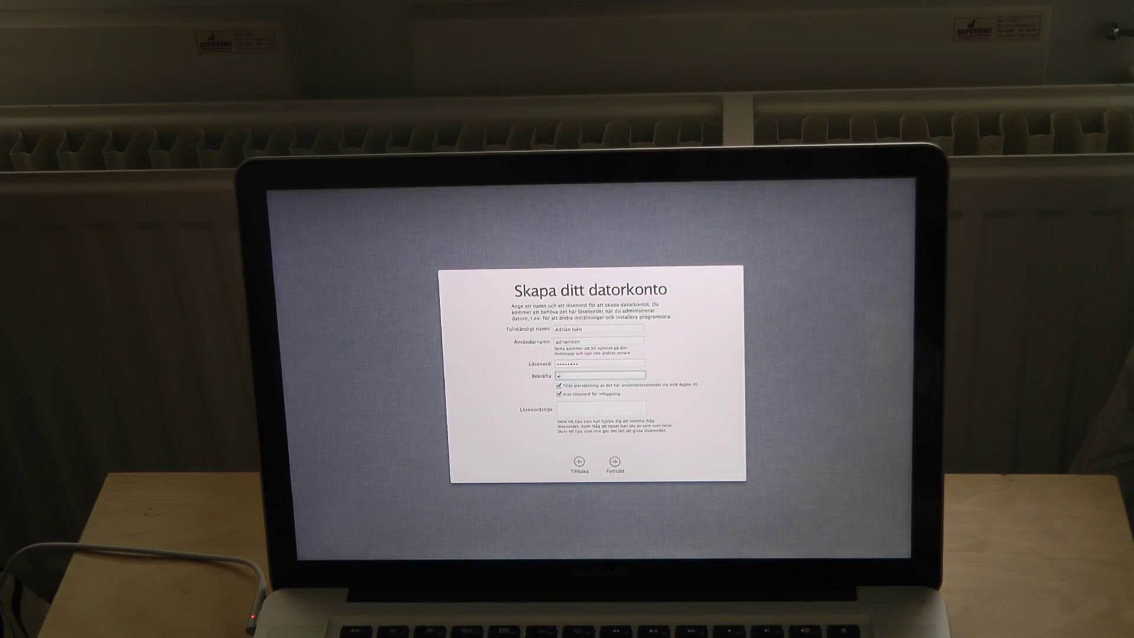
pyautogui.write('*******')
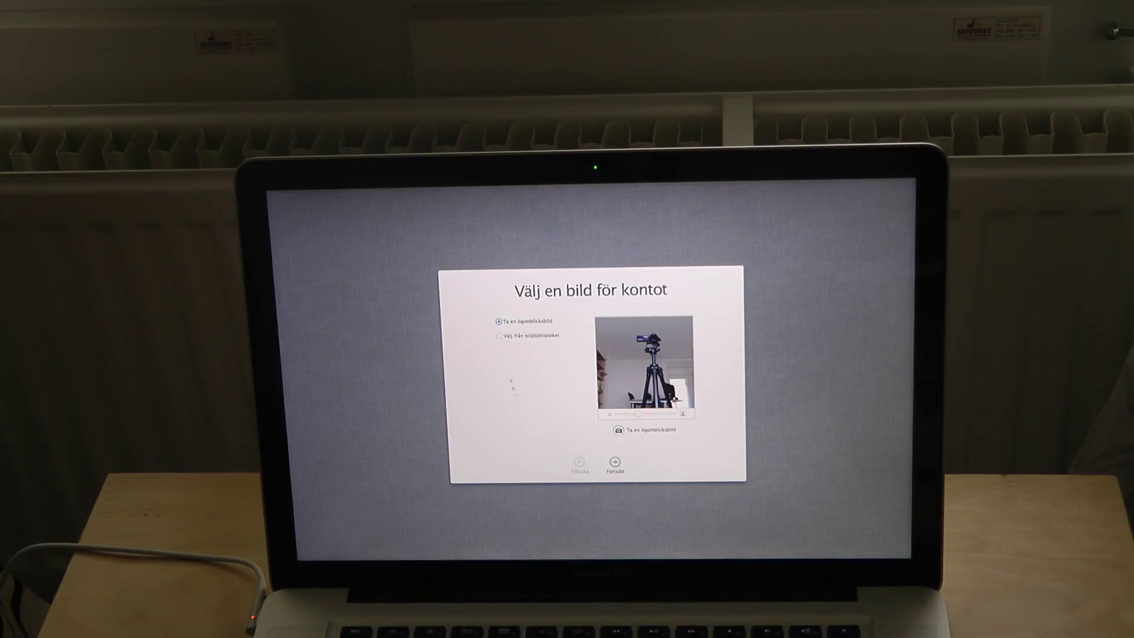
# Choose the purple flower from the picture library as the account picture.
pyautogui.click(499, 336)
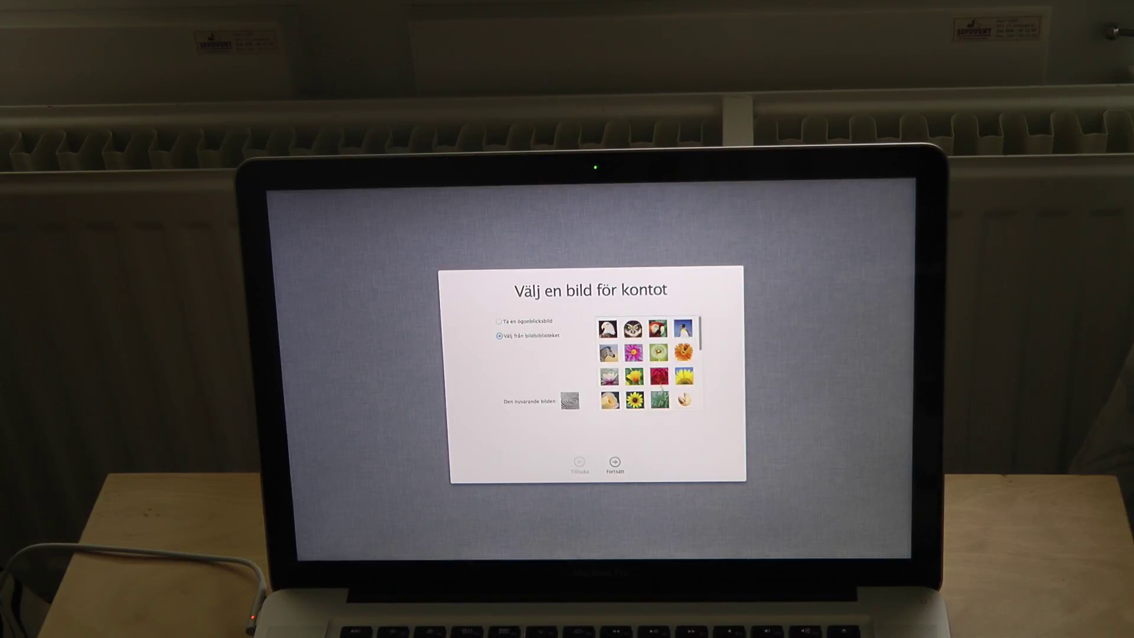
pyautogui.click(637, 352)
pyautogui.click(613, 462)
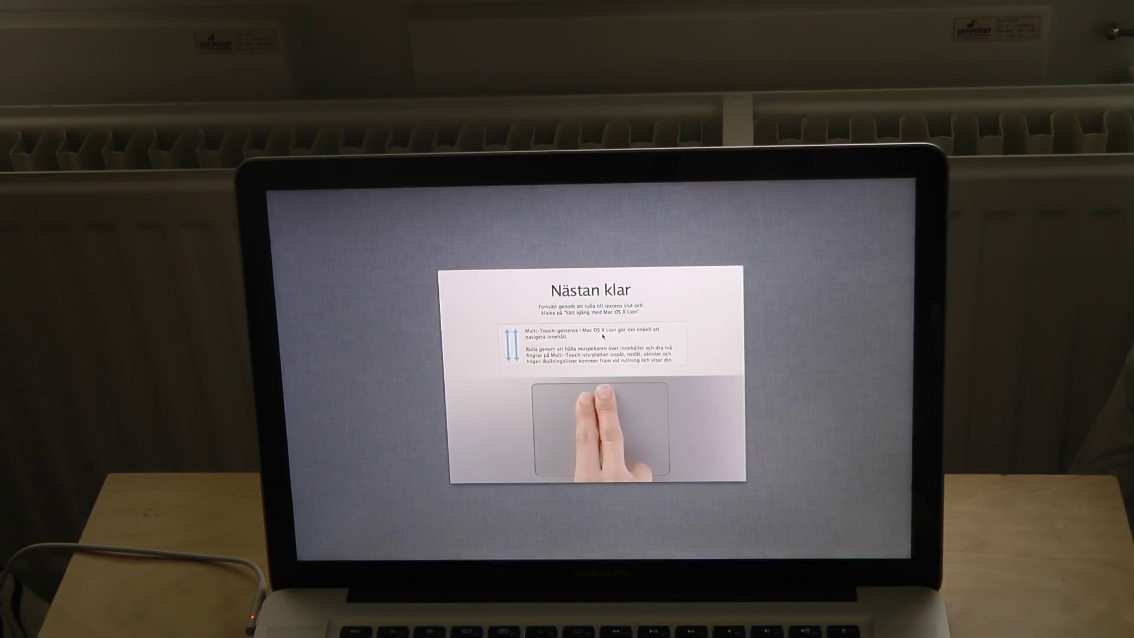
pyautogui.scroll(-3, 603, 337)
pyautogui.scroll(-3, 603, 337)
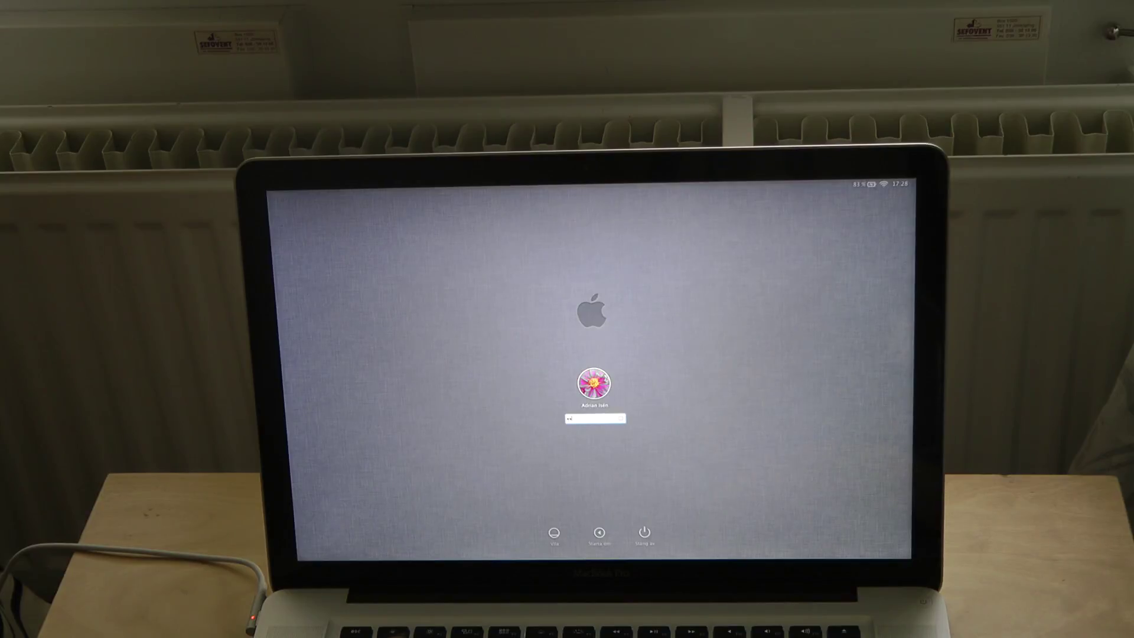
pyautogui.write('••••')
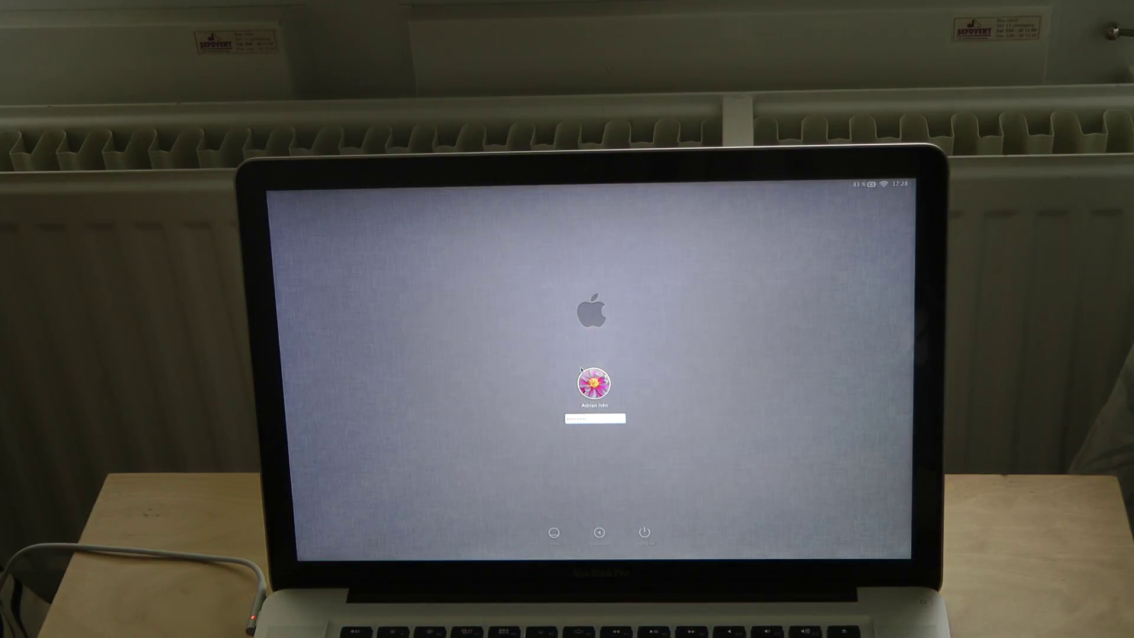
# Log in to the new account with its password.
pyautogui.press('Return')
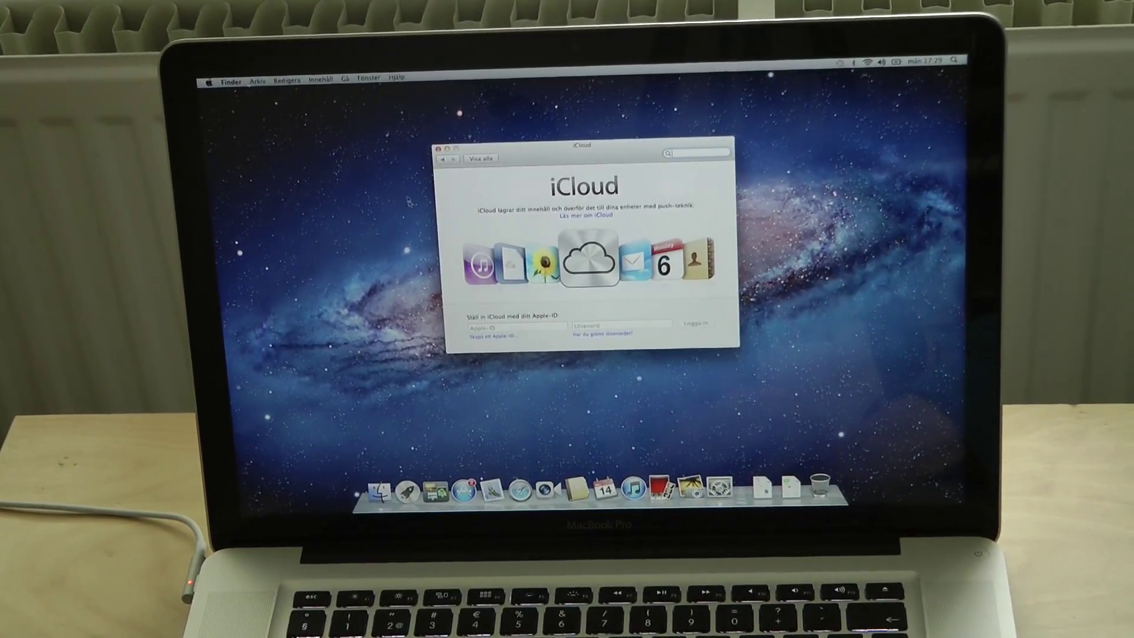
# Close the iCloud preferences window with its red close button.
pyautogui.click(436, 150)
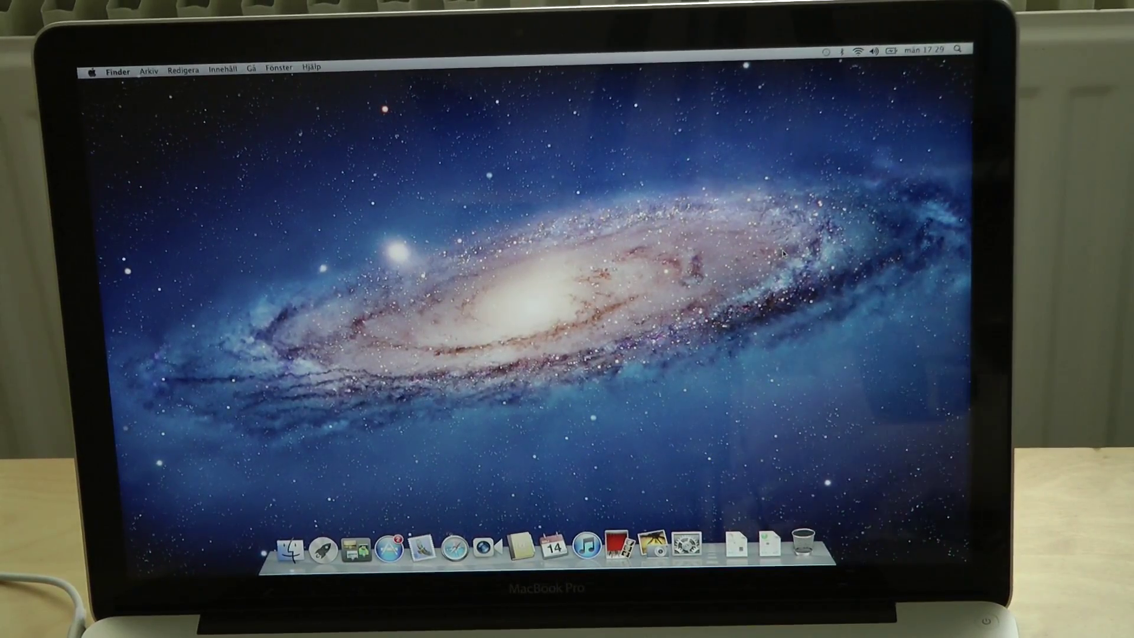
# Show the Mac's full specs via 'Om den här datorn' and 'Mer info…', including Mac OS X Lion 10.7.3.
pyautogui.click(120, 70)
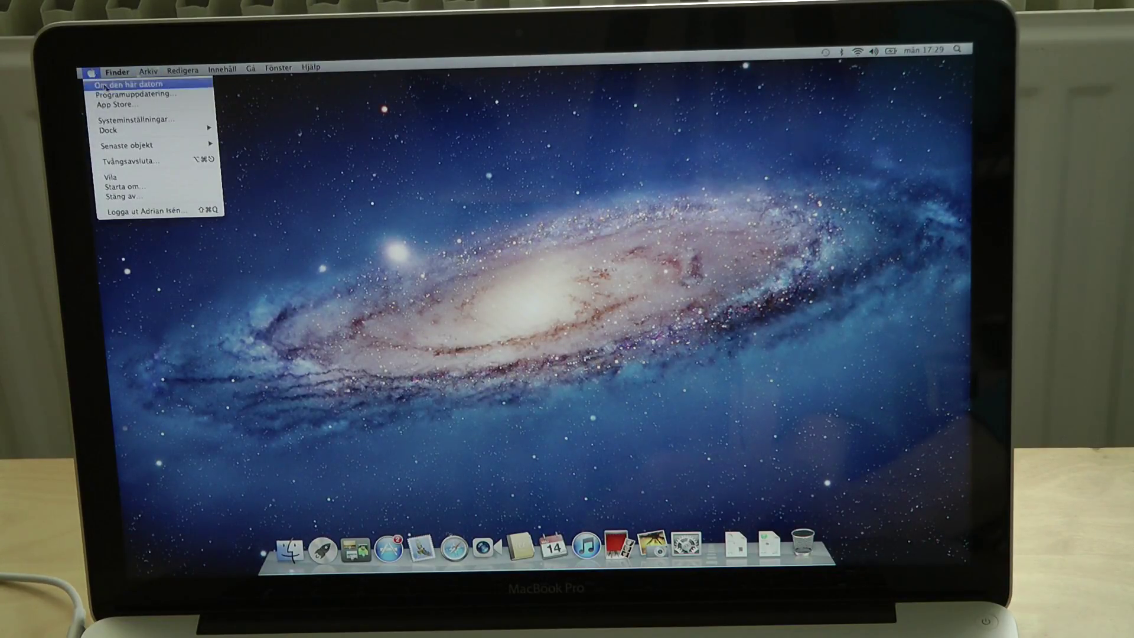
pyautogui.click(99, 85)
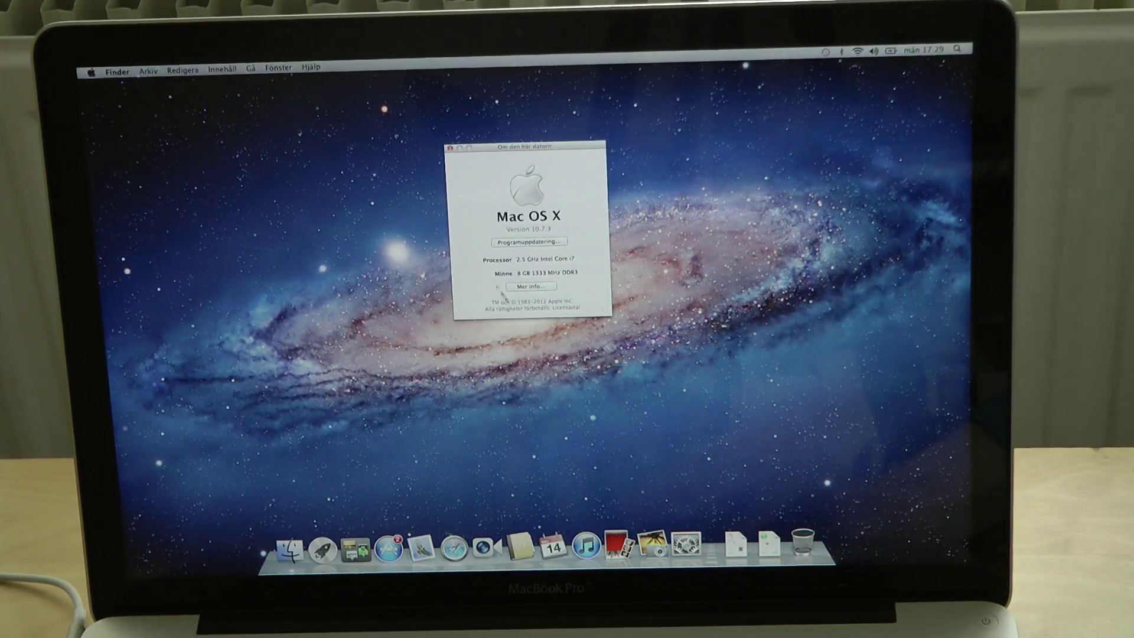
pyautogui.click(521, 288)
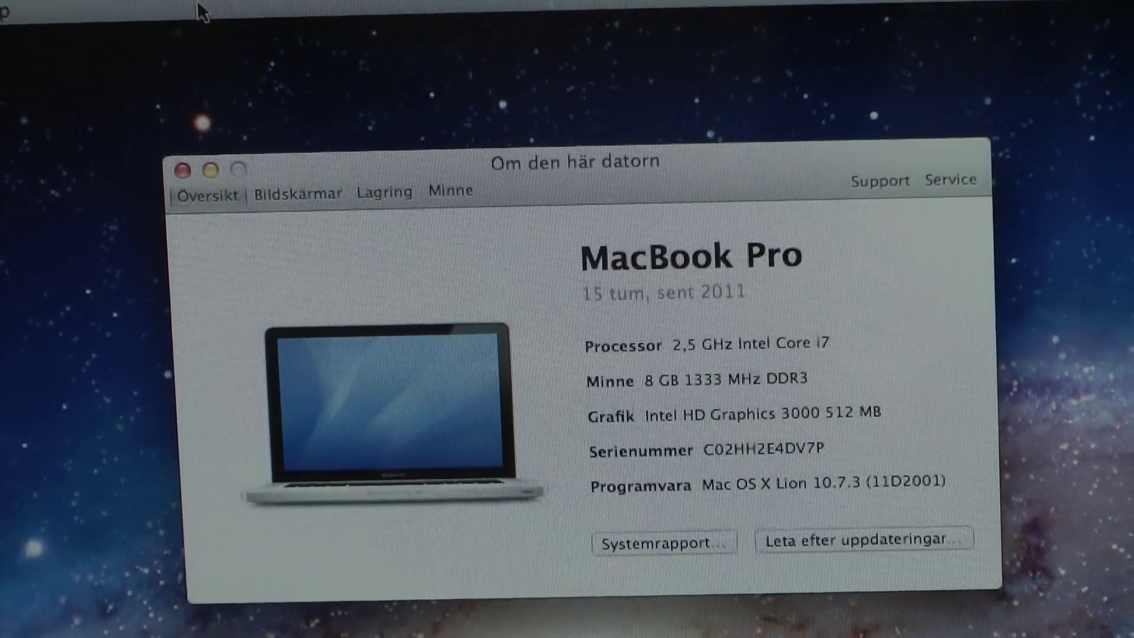
pyautogui.click(384, 189)
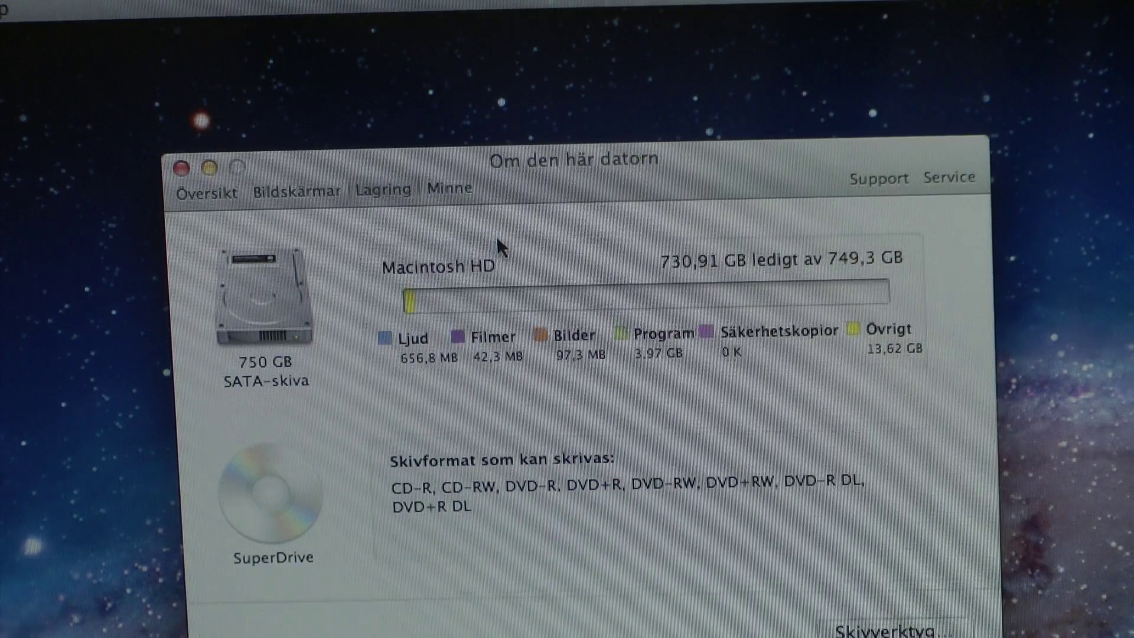
pyautogui.click(445, 189)
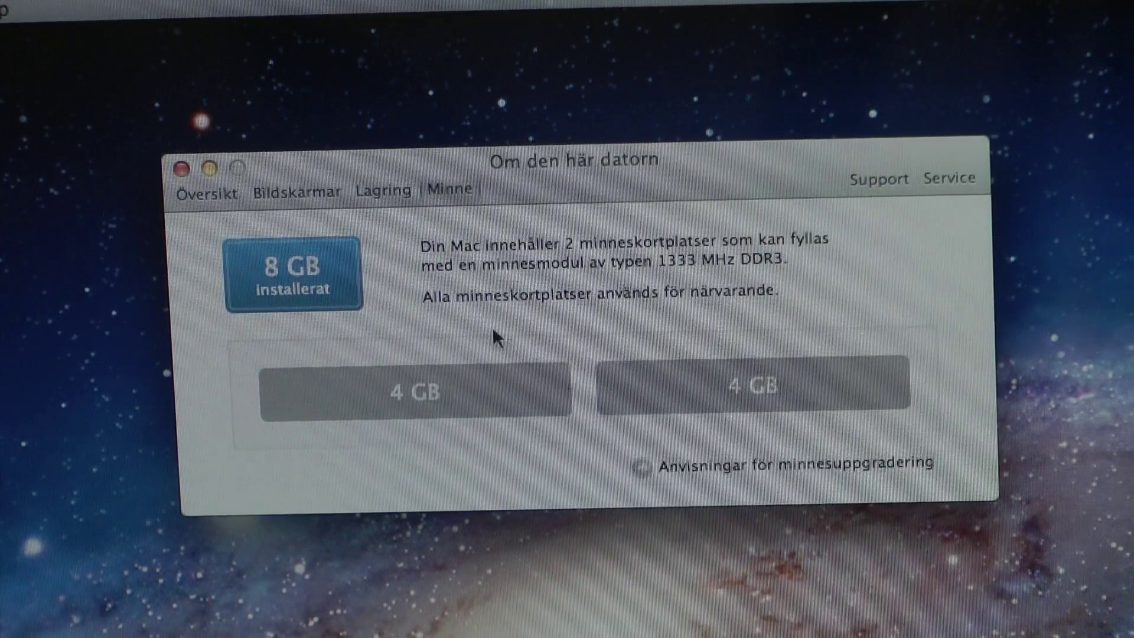
pyautogui.click(309, 192)
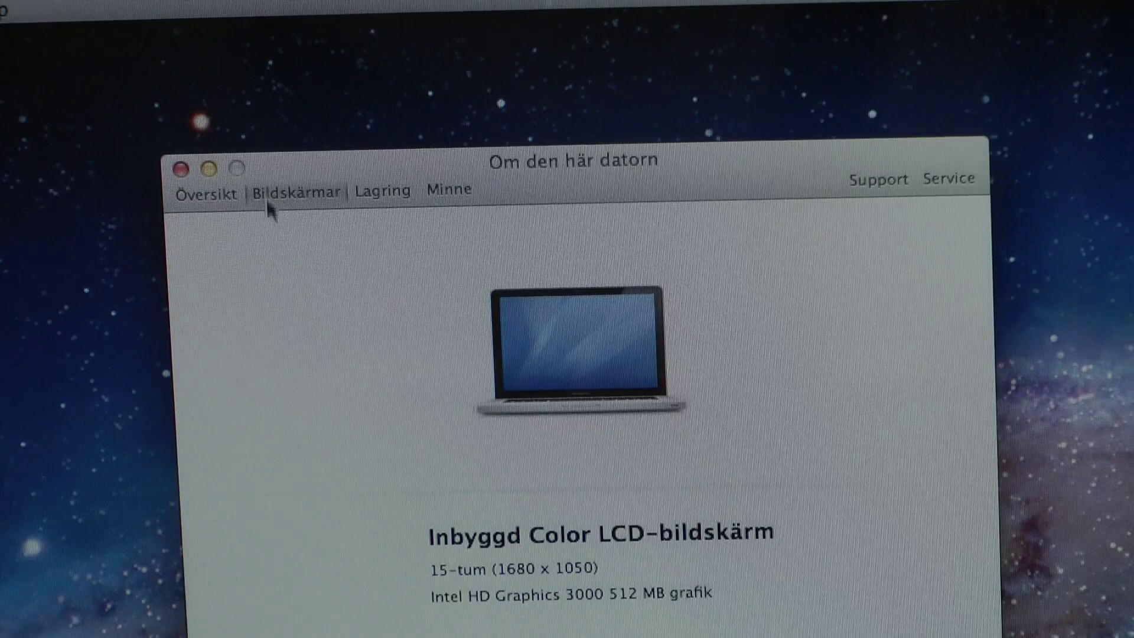
pyautogui.click(217, 200)
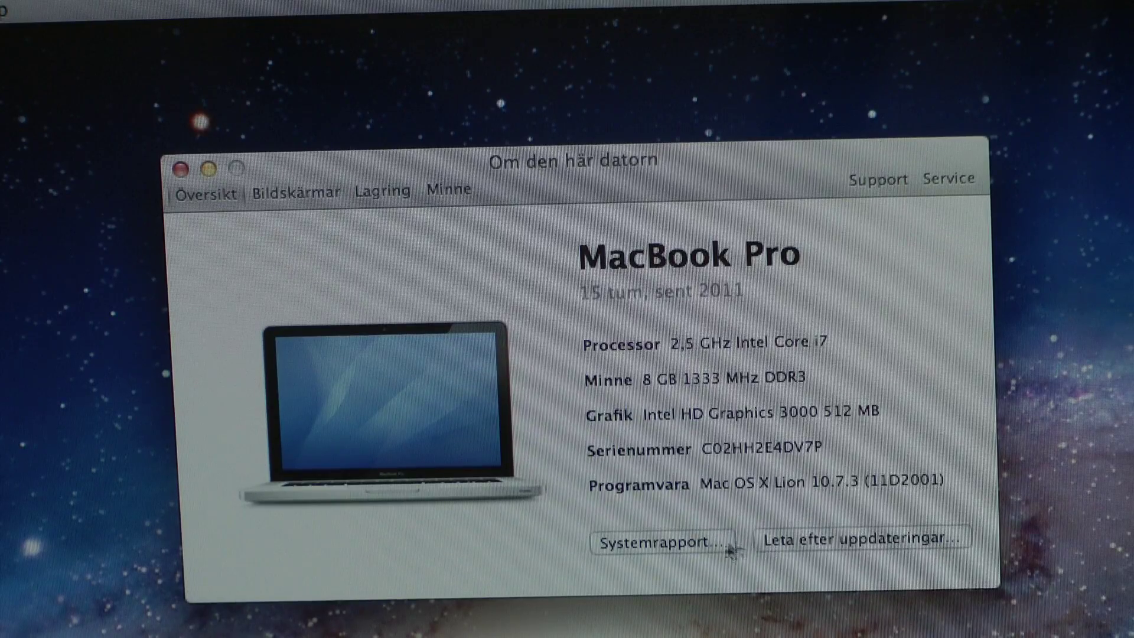
# View the MacBook Pro's hardware overview in Systemrapport, then close System Information.
pyautogui.click(699, 545)
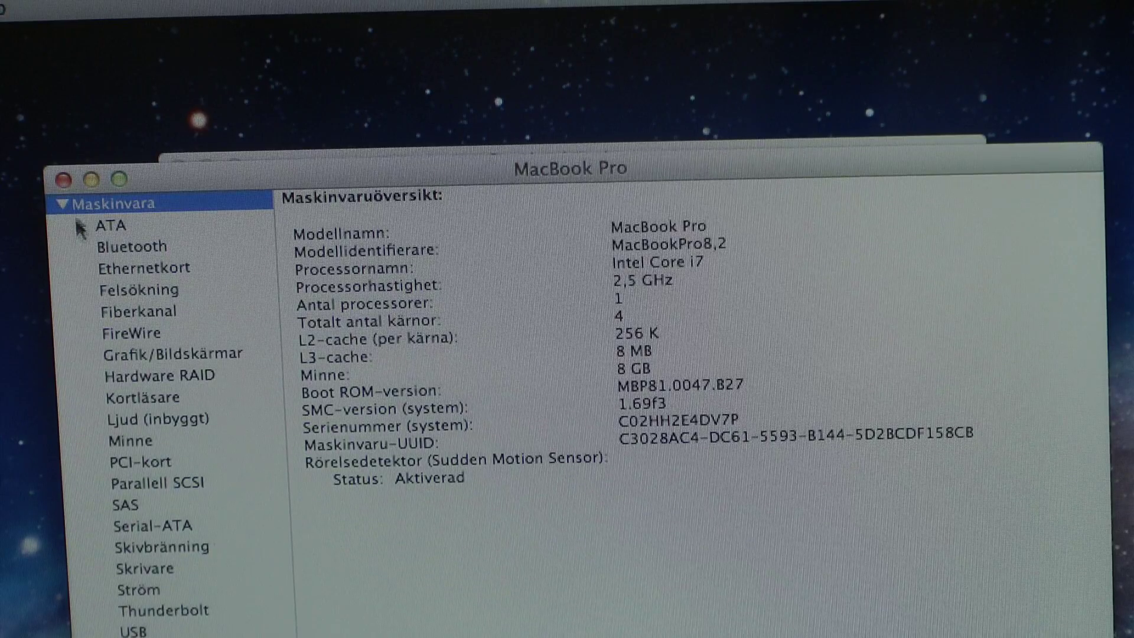
pyautogui.click(65, 179)
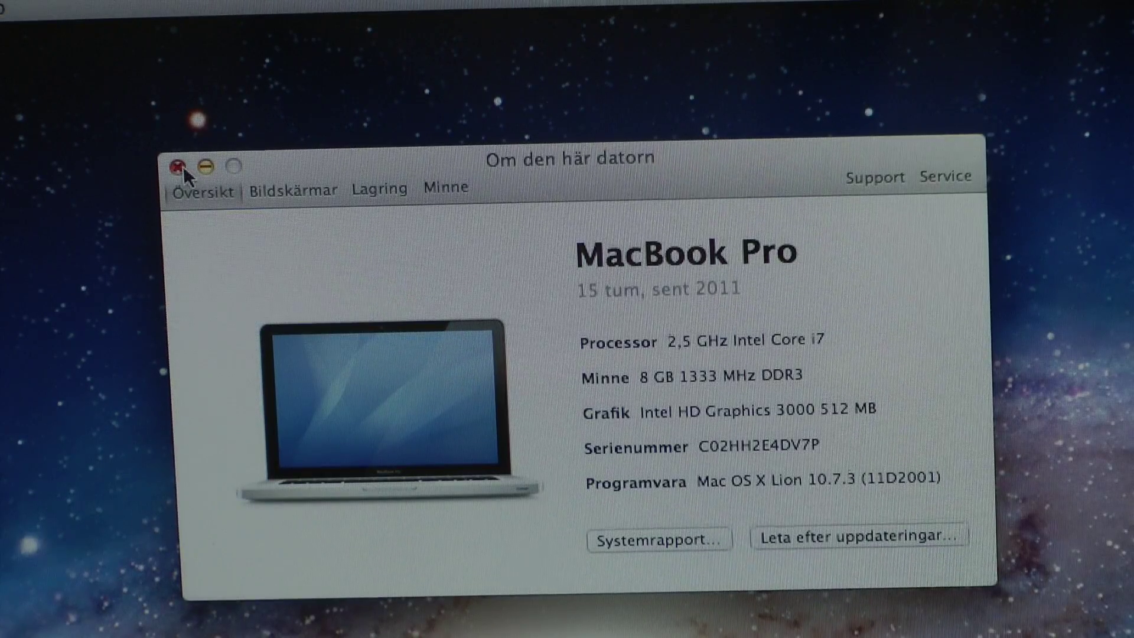